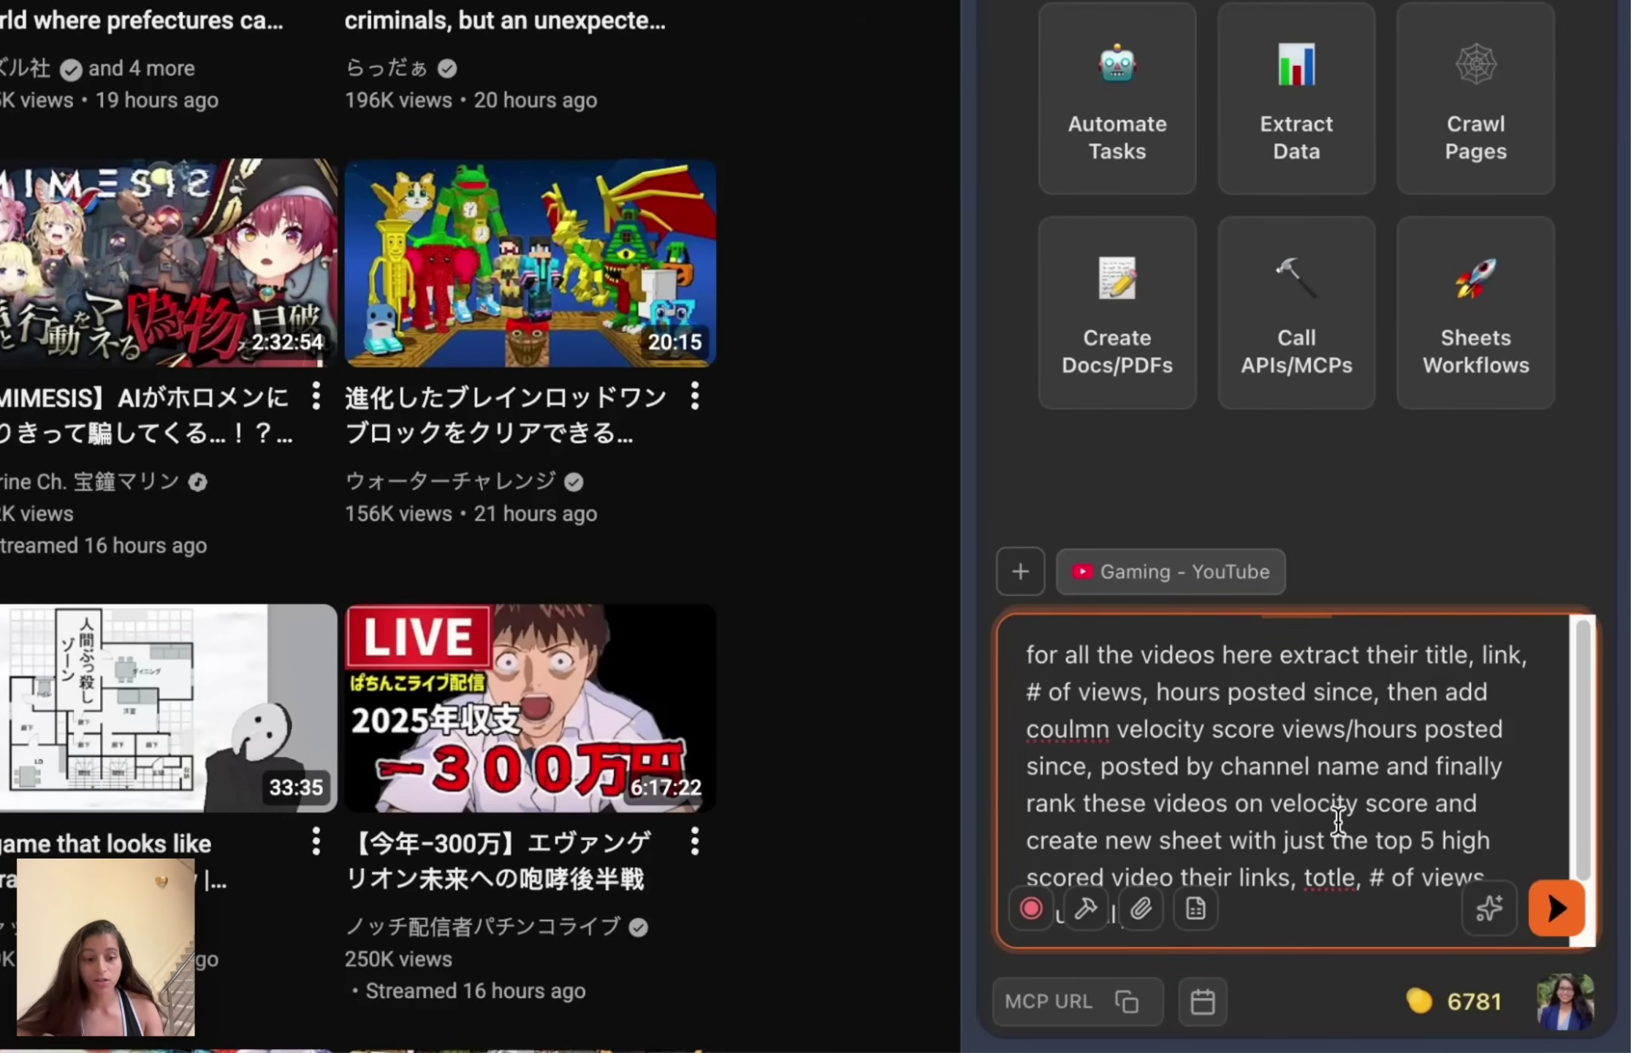
type("l")
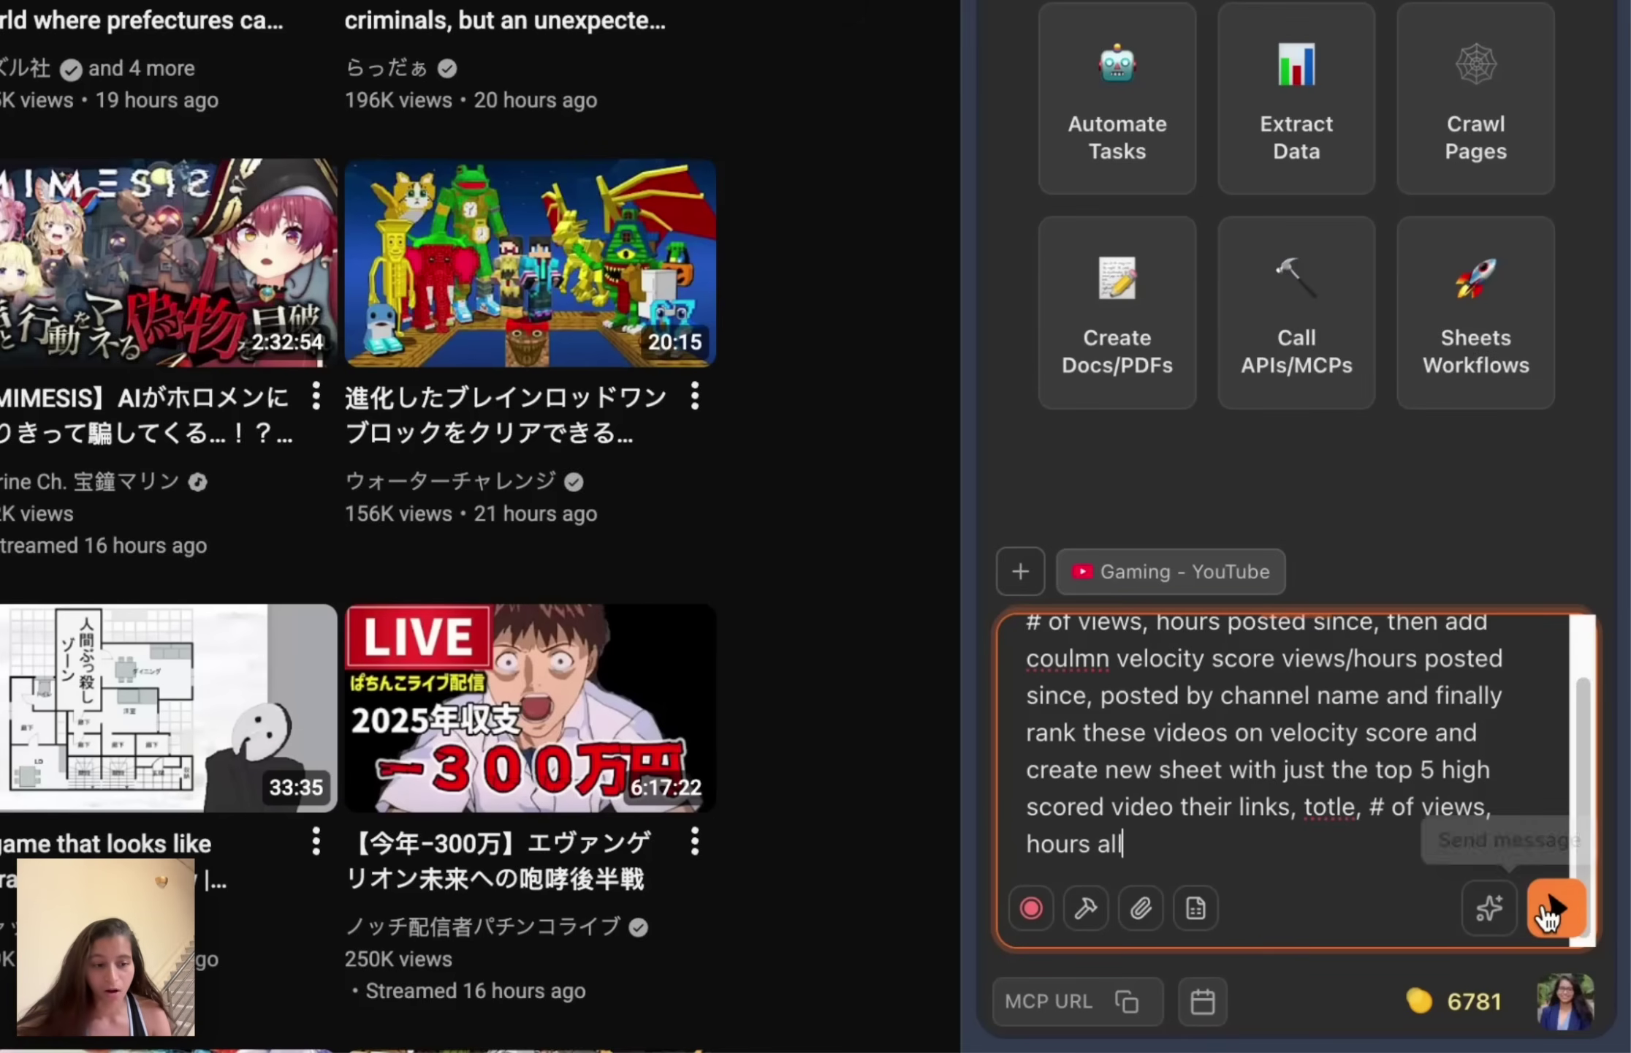
Submit the YouTube Gaming velocity-ranking prompt so the top 5 videos go into a new sheet
left_click(1547, 907)
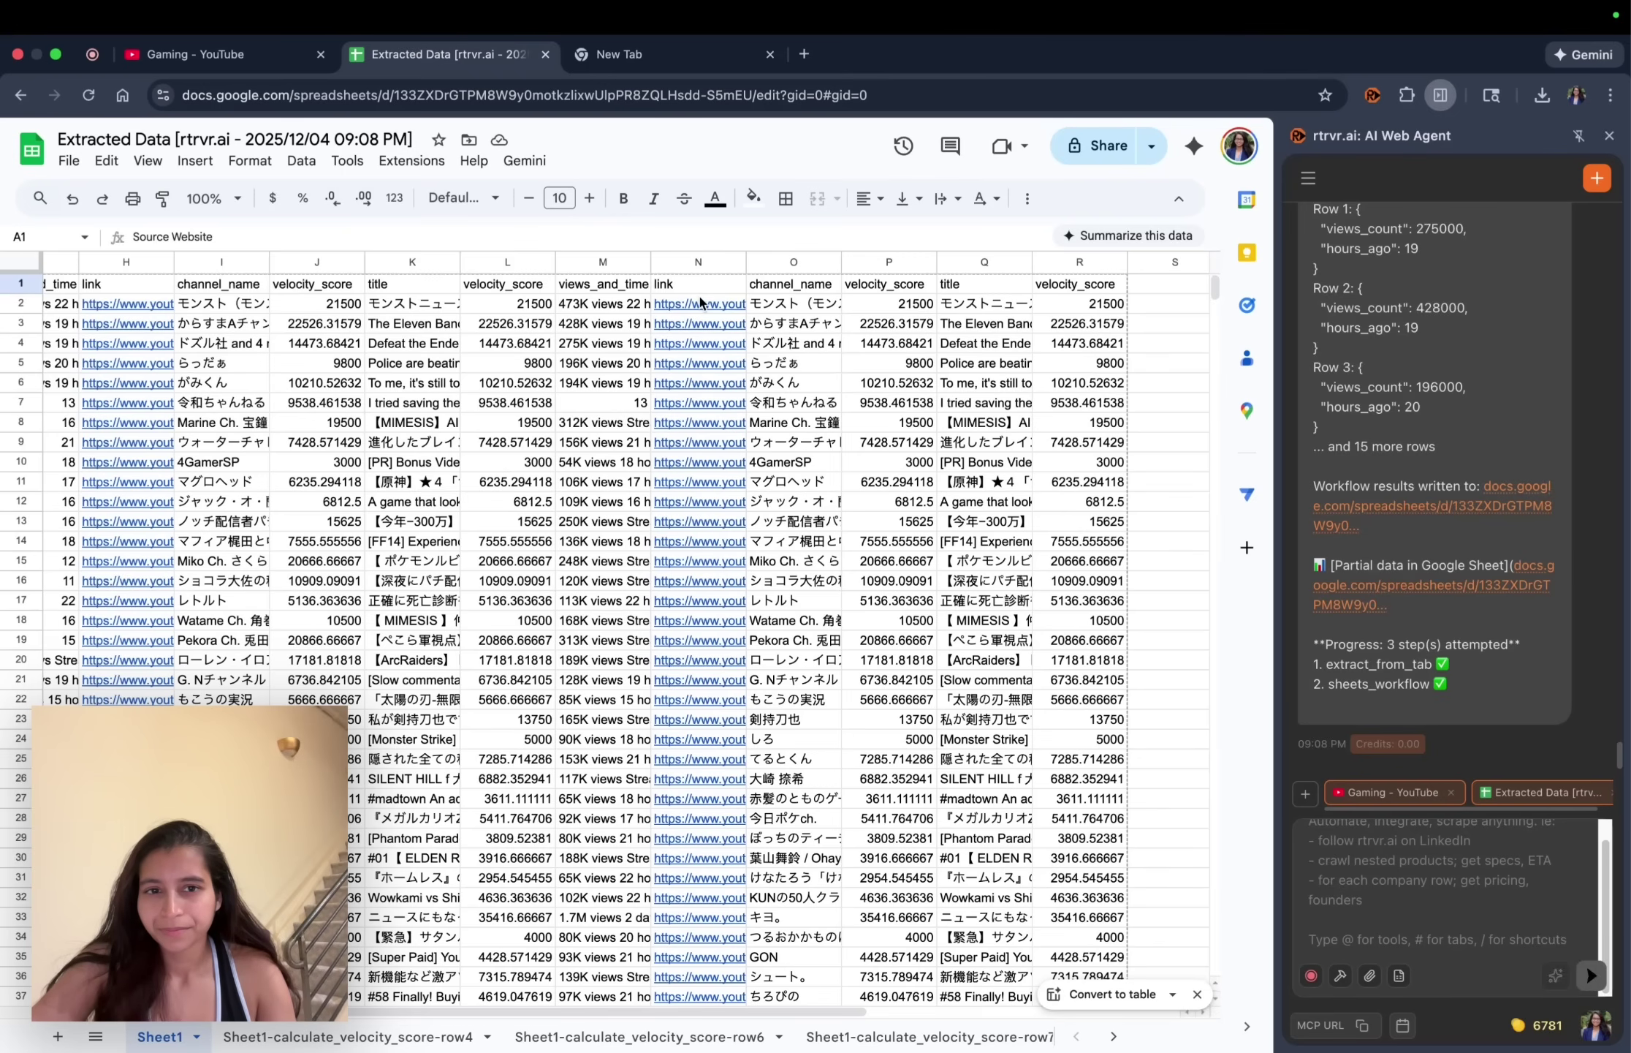
scroll(700, 302, "left", 5)
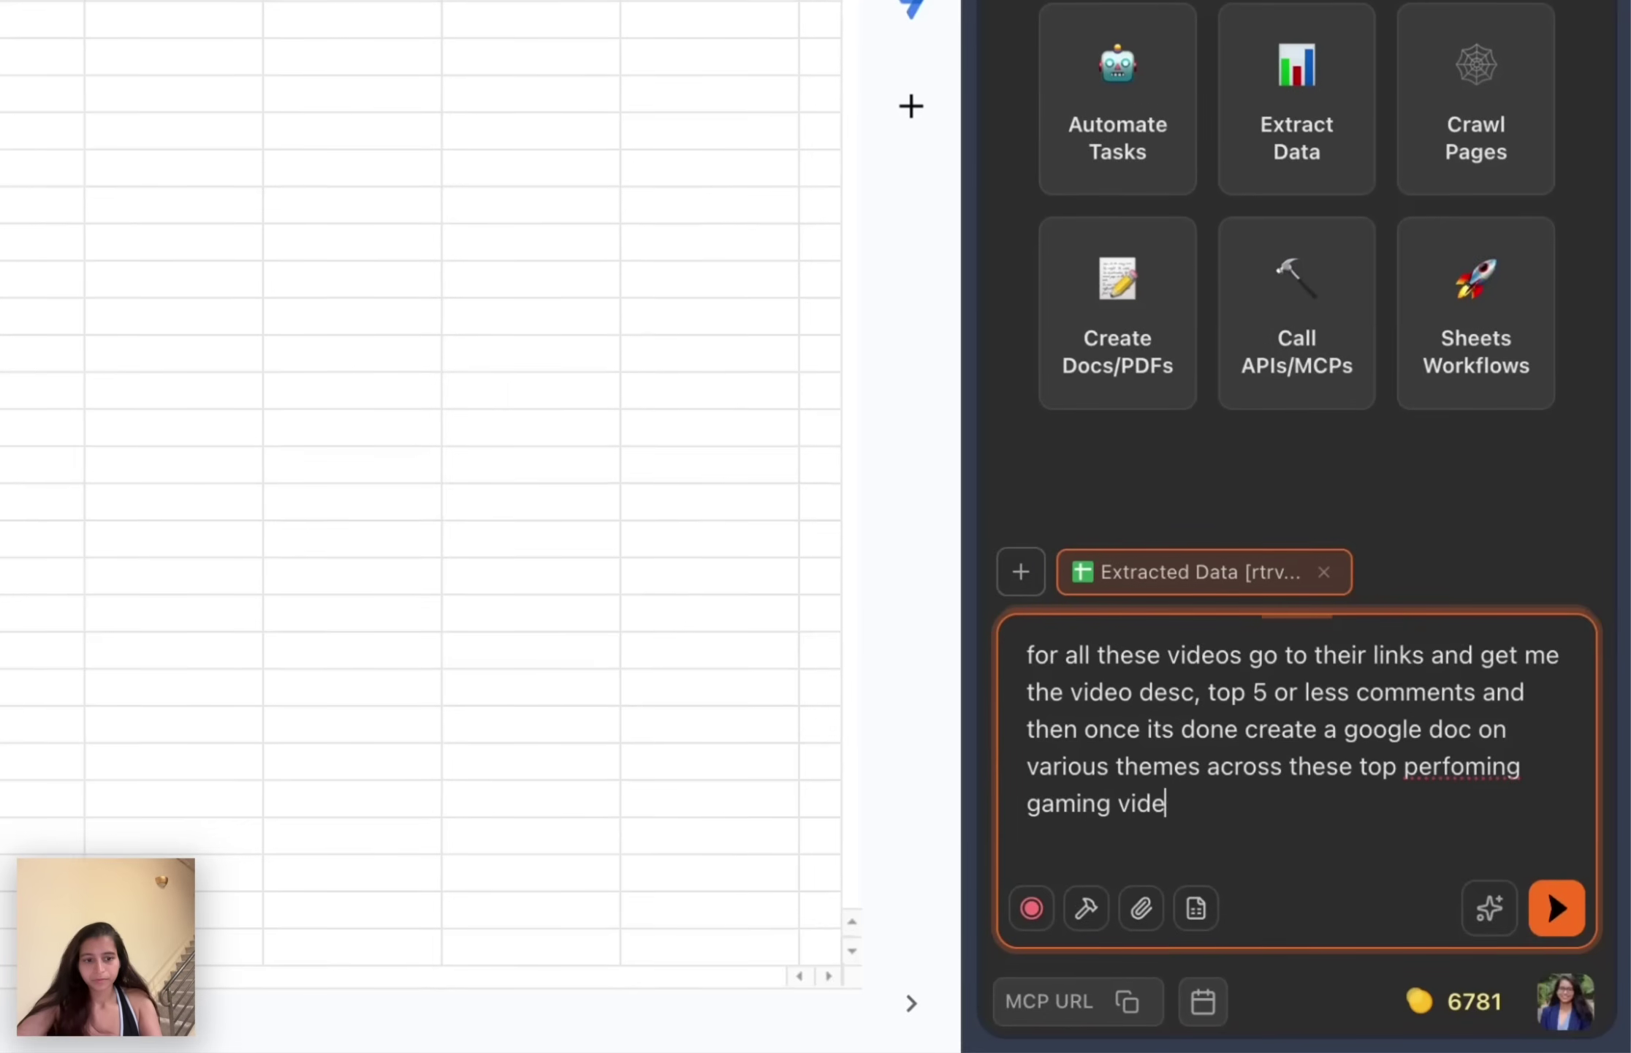
type("os ")
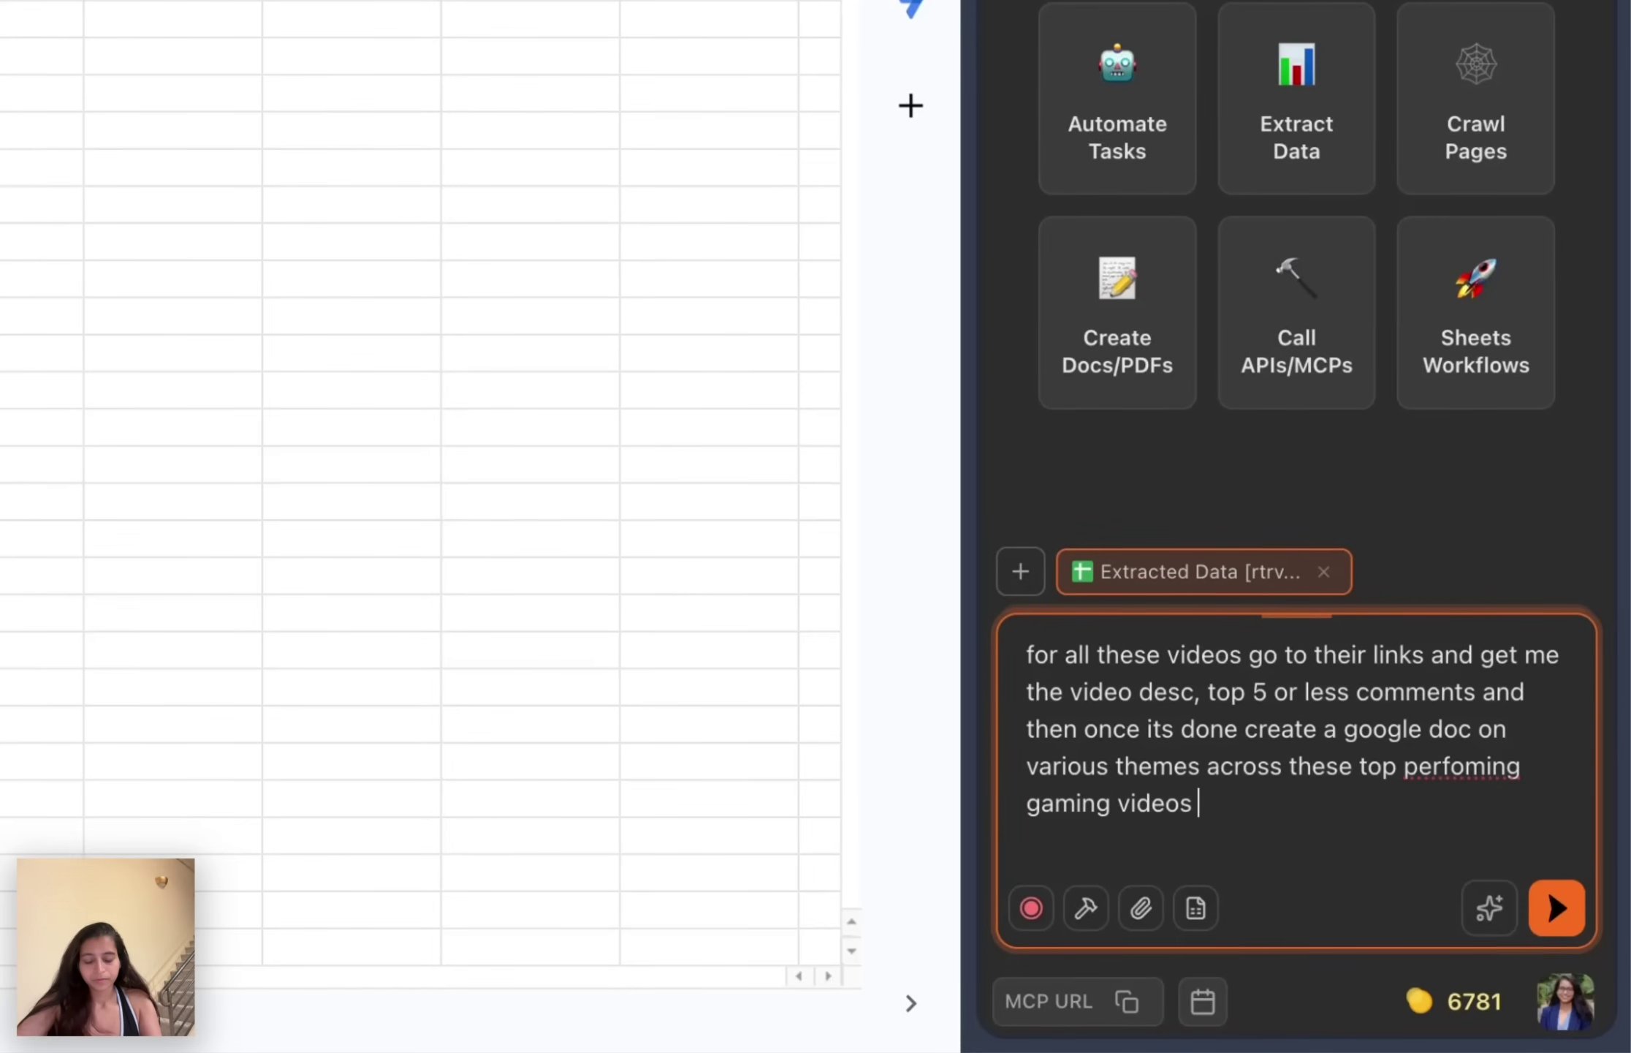
type("and")
Send the follow-up prompt for an English themes Google Doc, trimming its stray final word
key("BackSpace")
key("BackSpace")
key("BackSpace")
type("english")
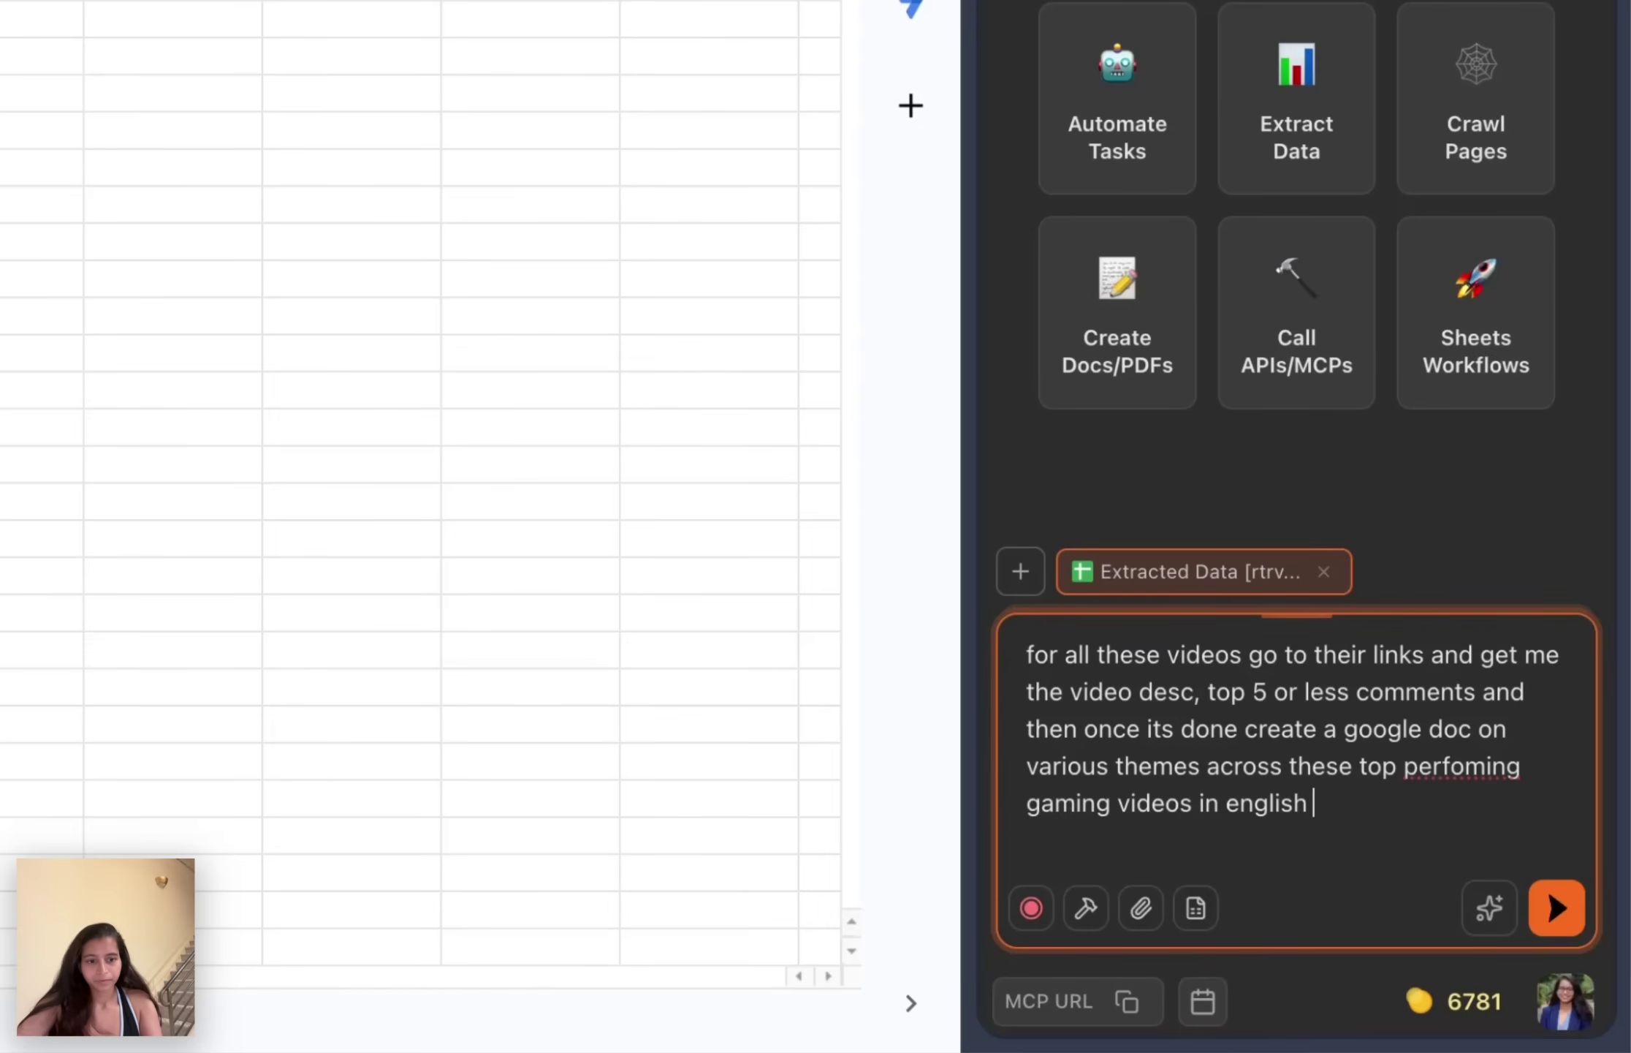
left_click(1552, 892)
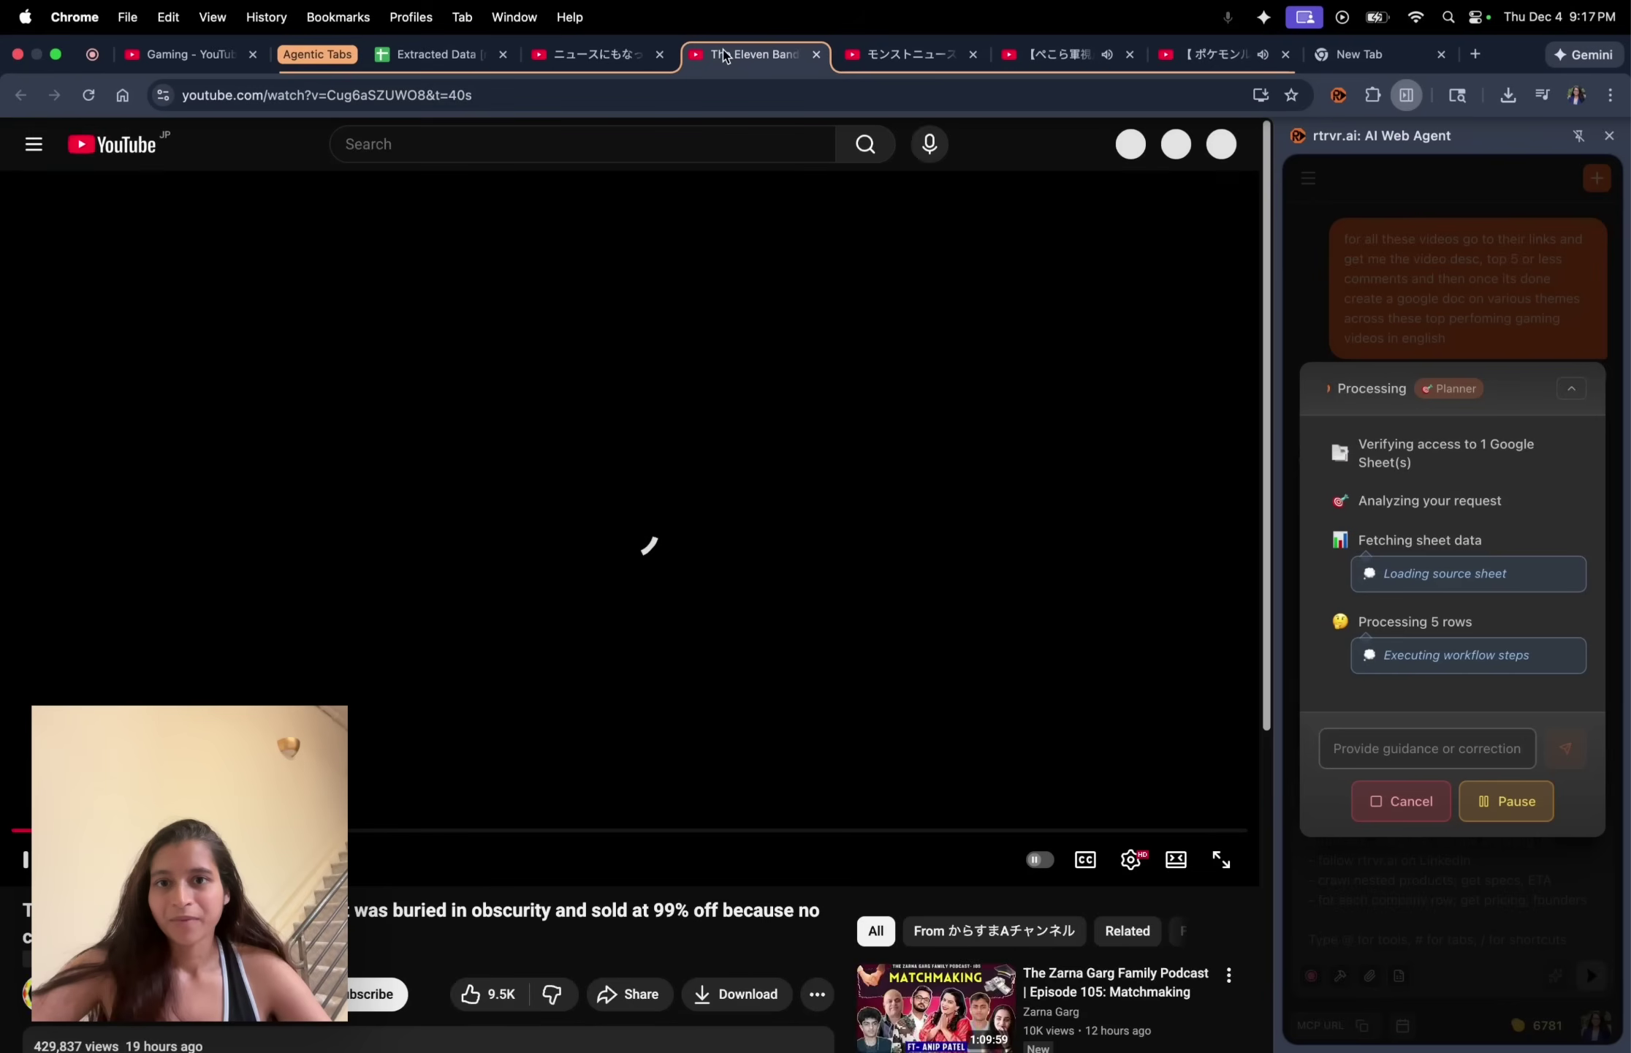
Check another video tab the agent opened while it fills descriptions and comments
left_click(581, 63)
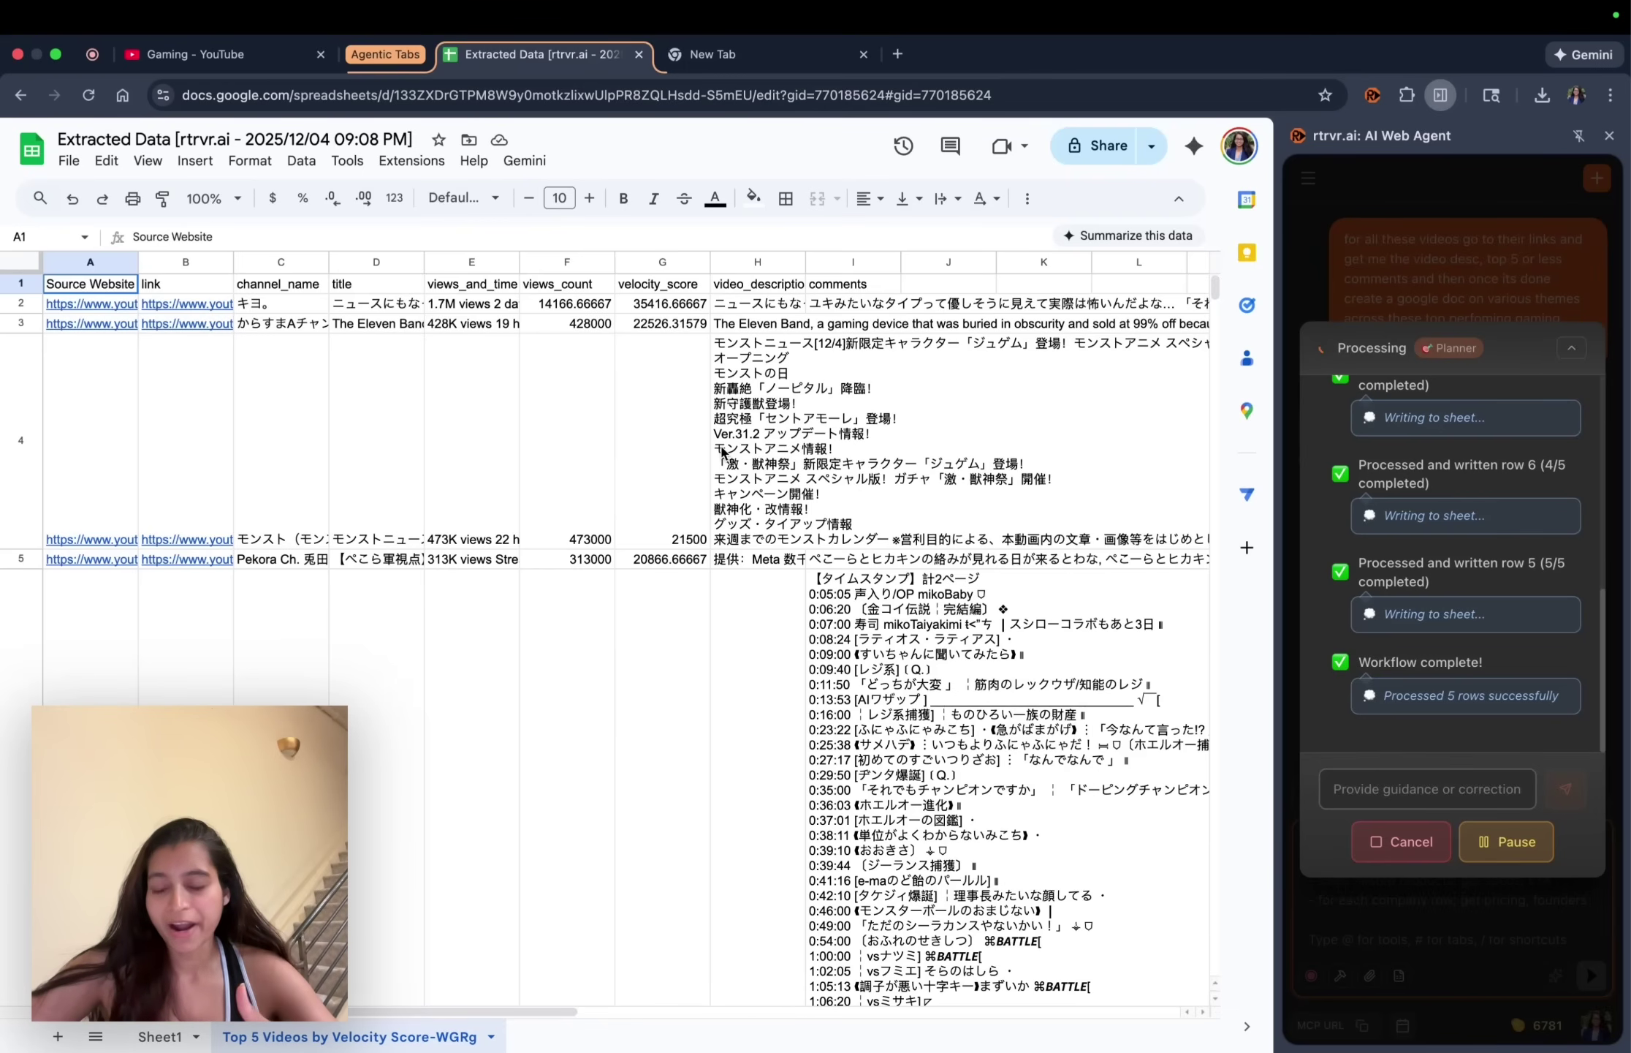
scroll(723, 452, "right", 5)
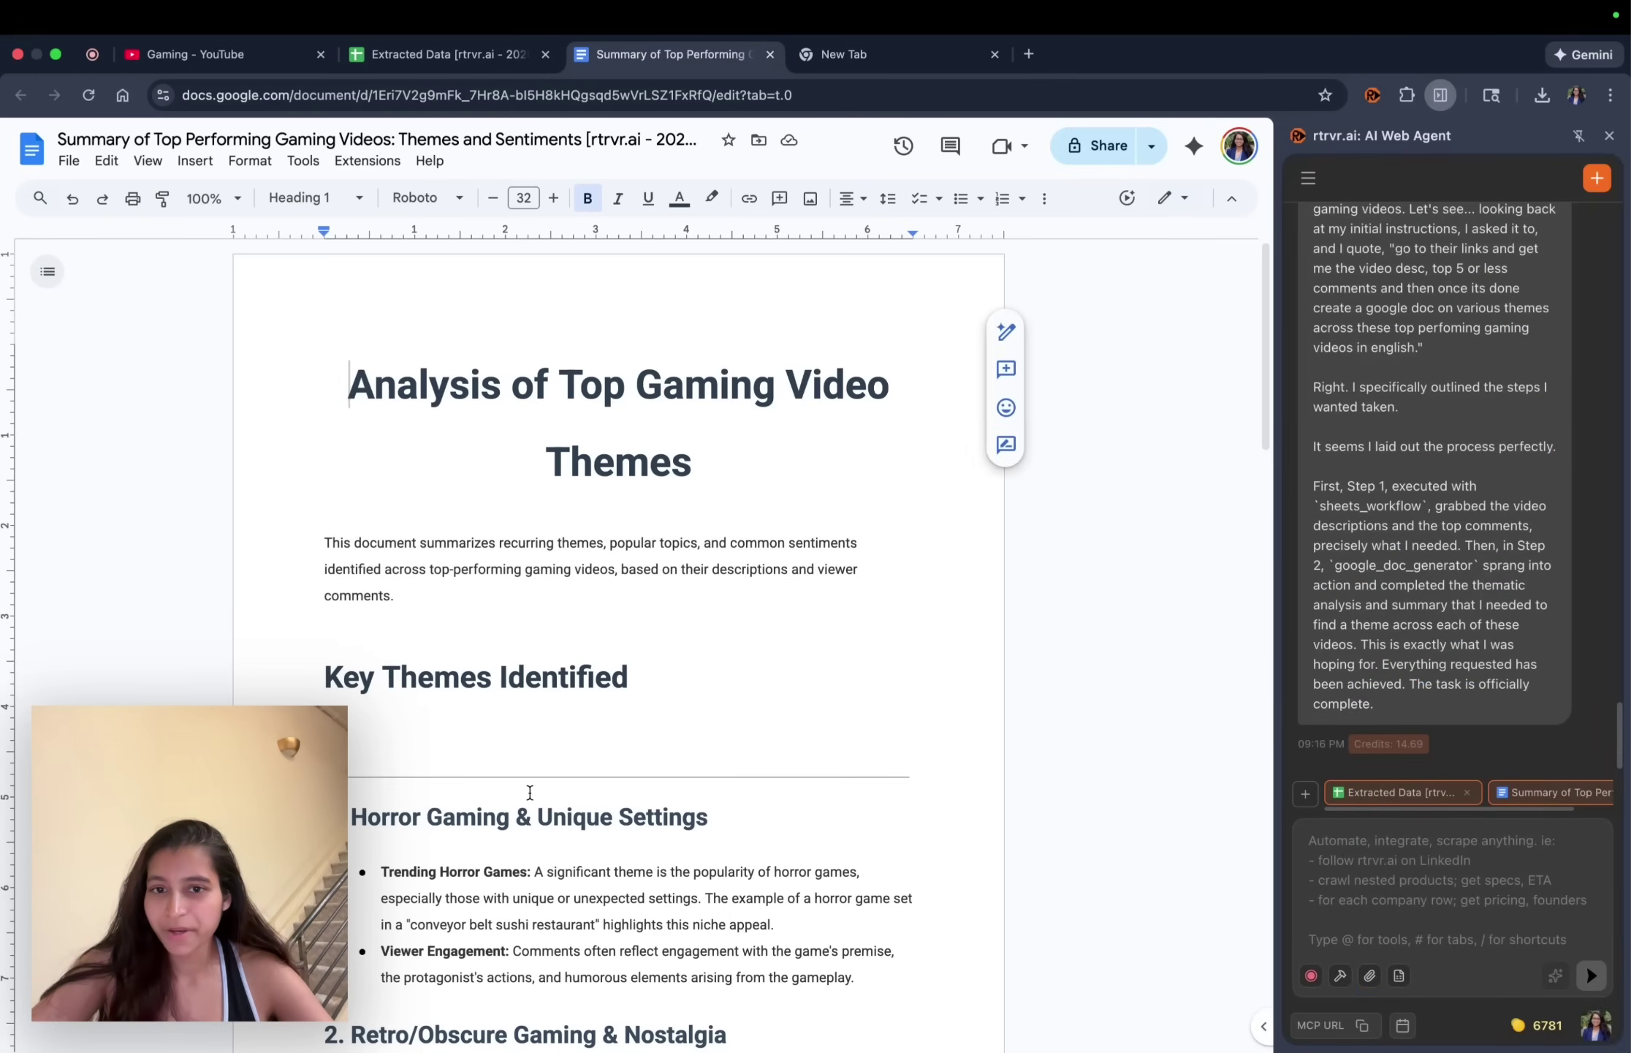
scroll(529, 792, "down", 3)
scroll(530, 792, "down", 1)
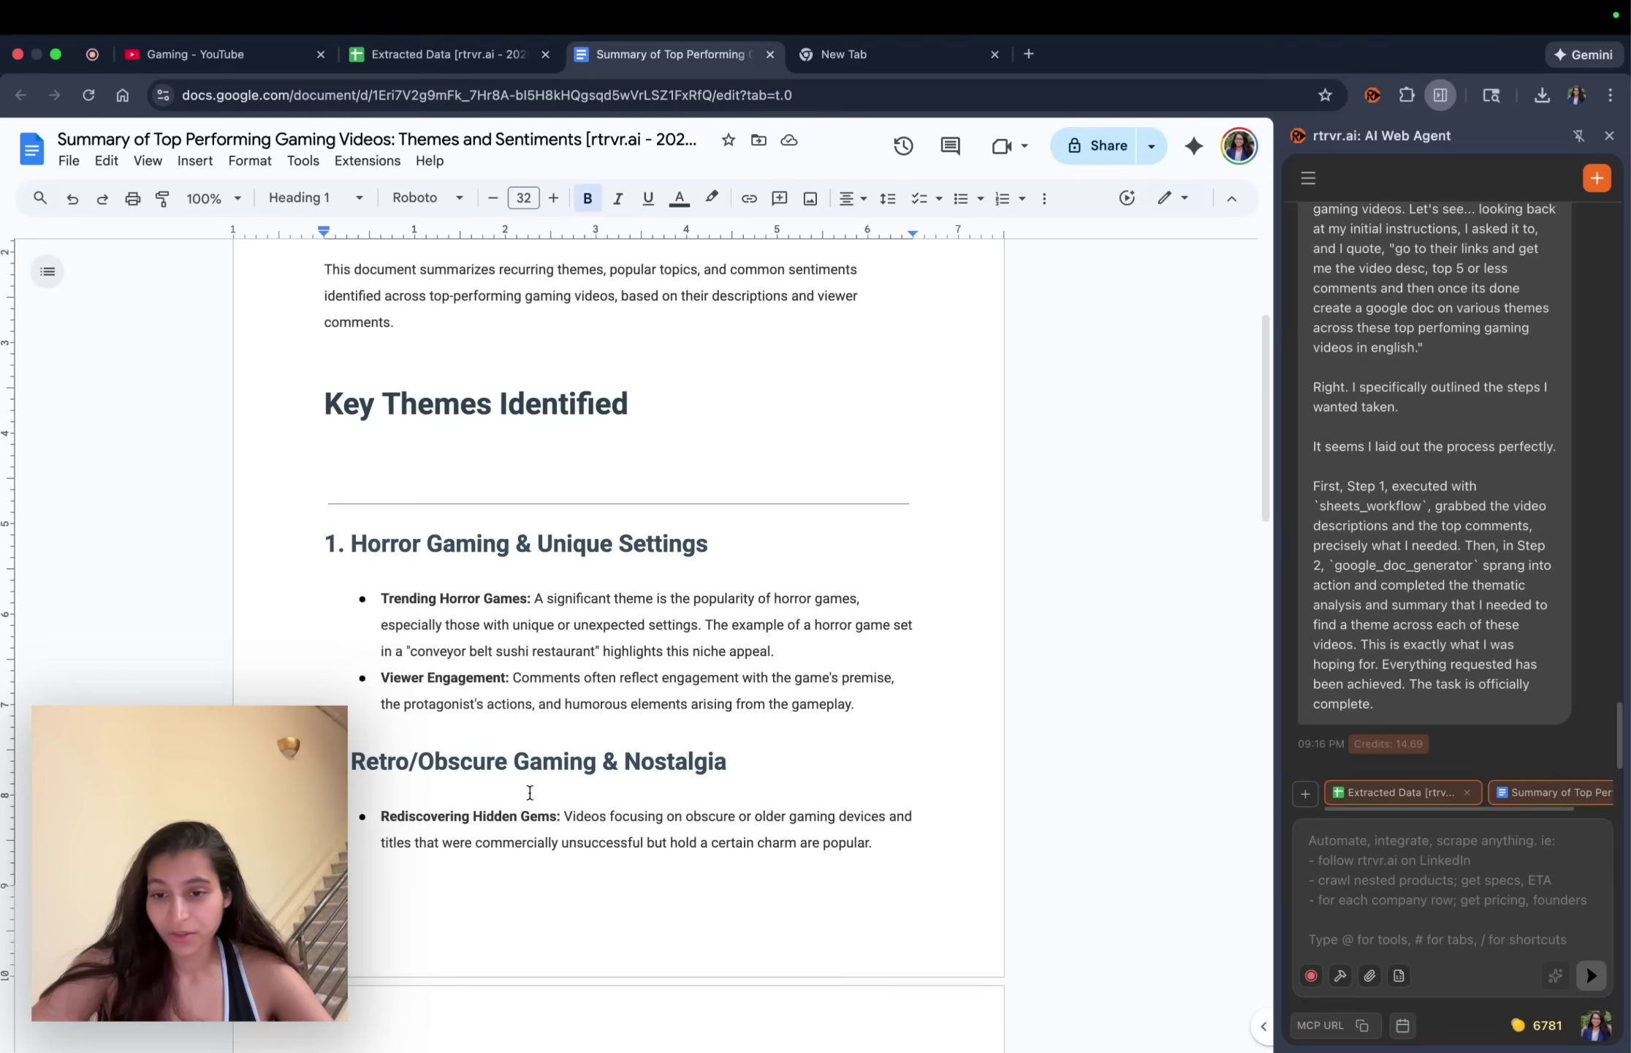
scroll(535, 803, "down", 1)
scroll(582, 826, "down", 2)
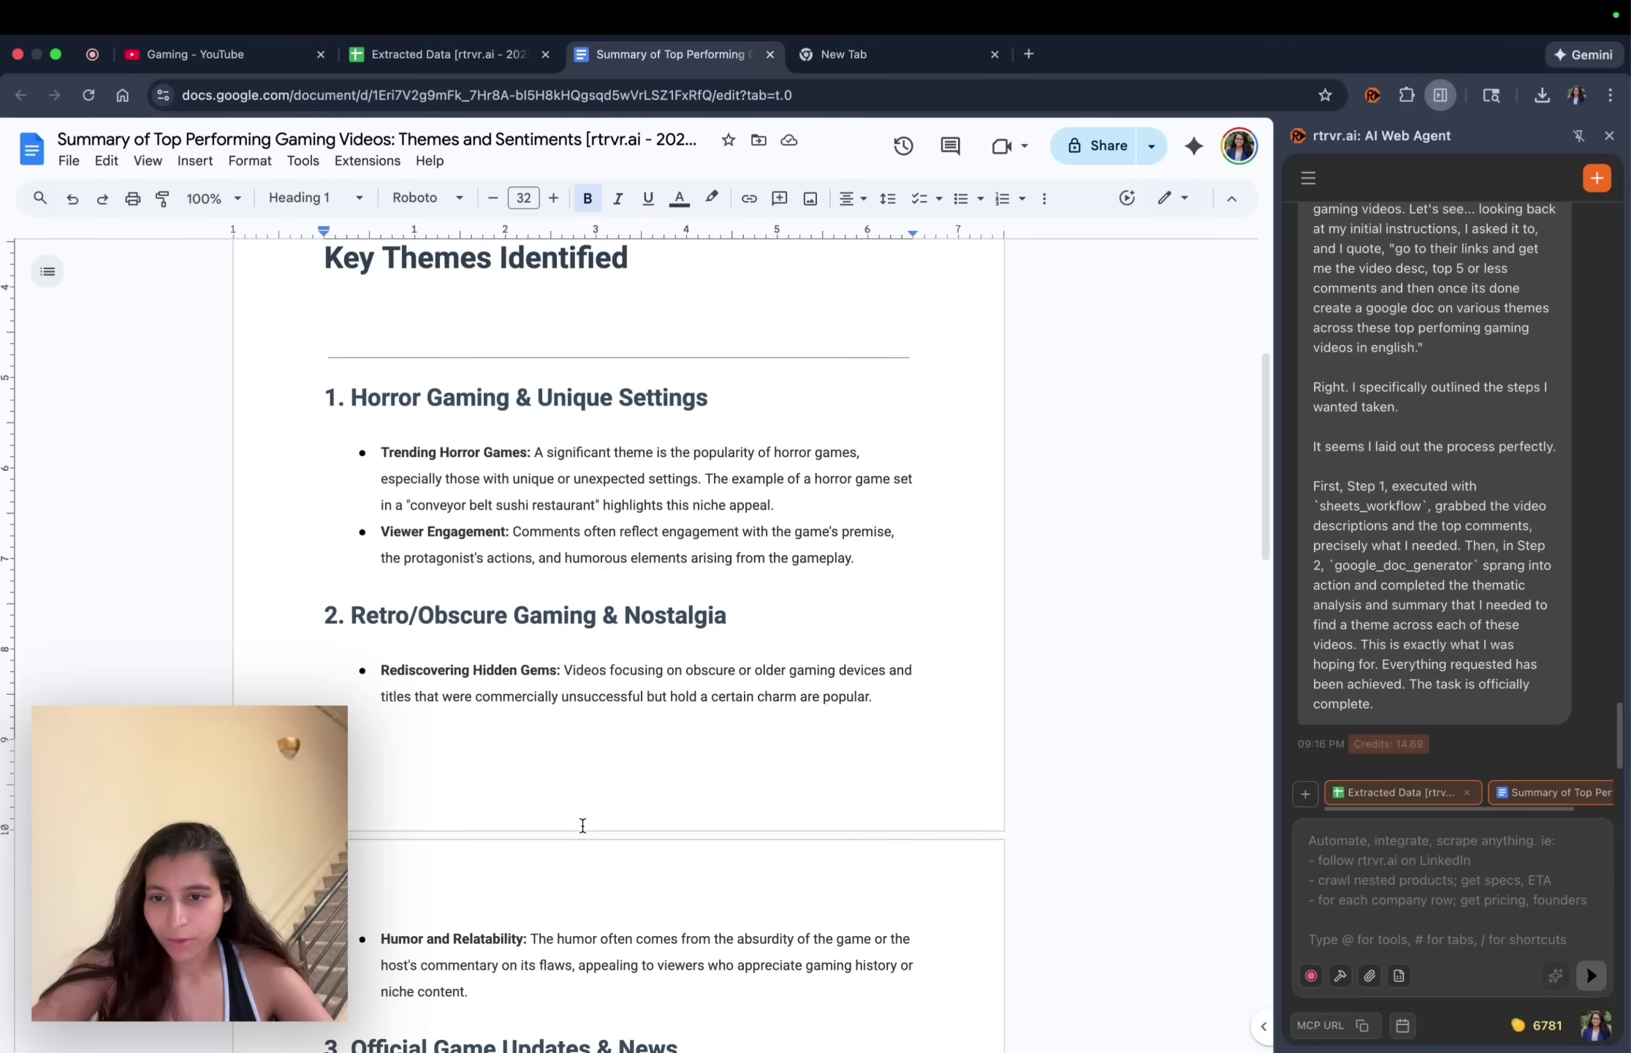
scroll(583, 826, "down", 3)
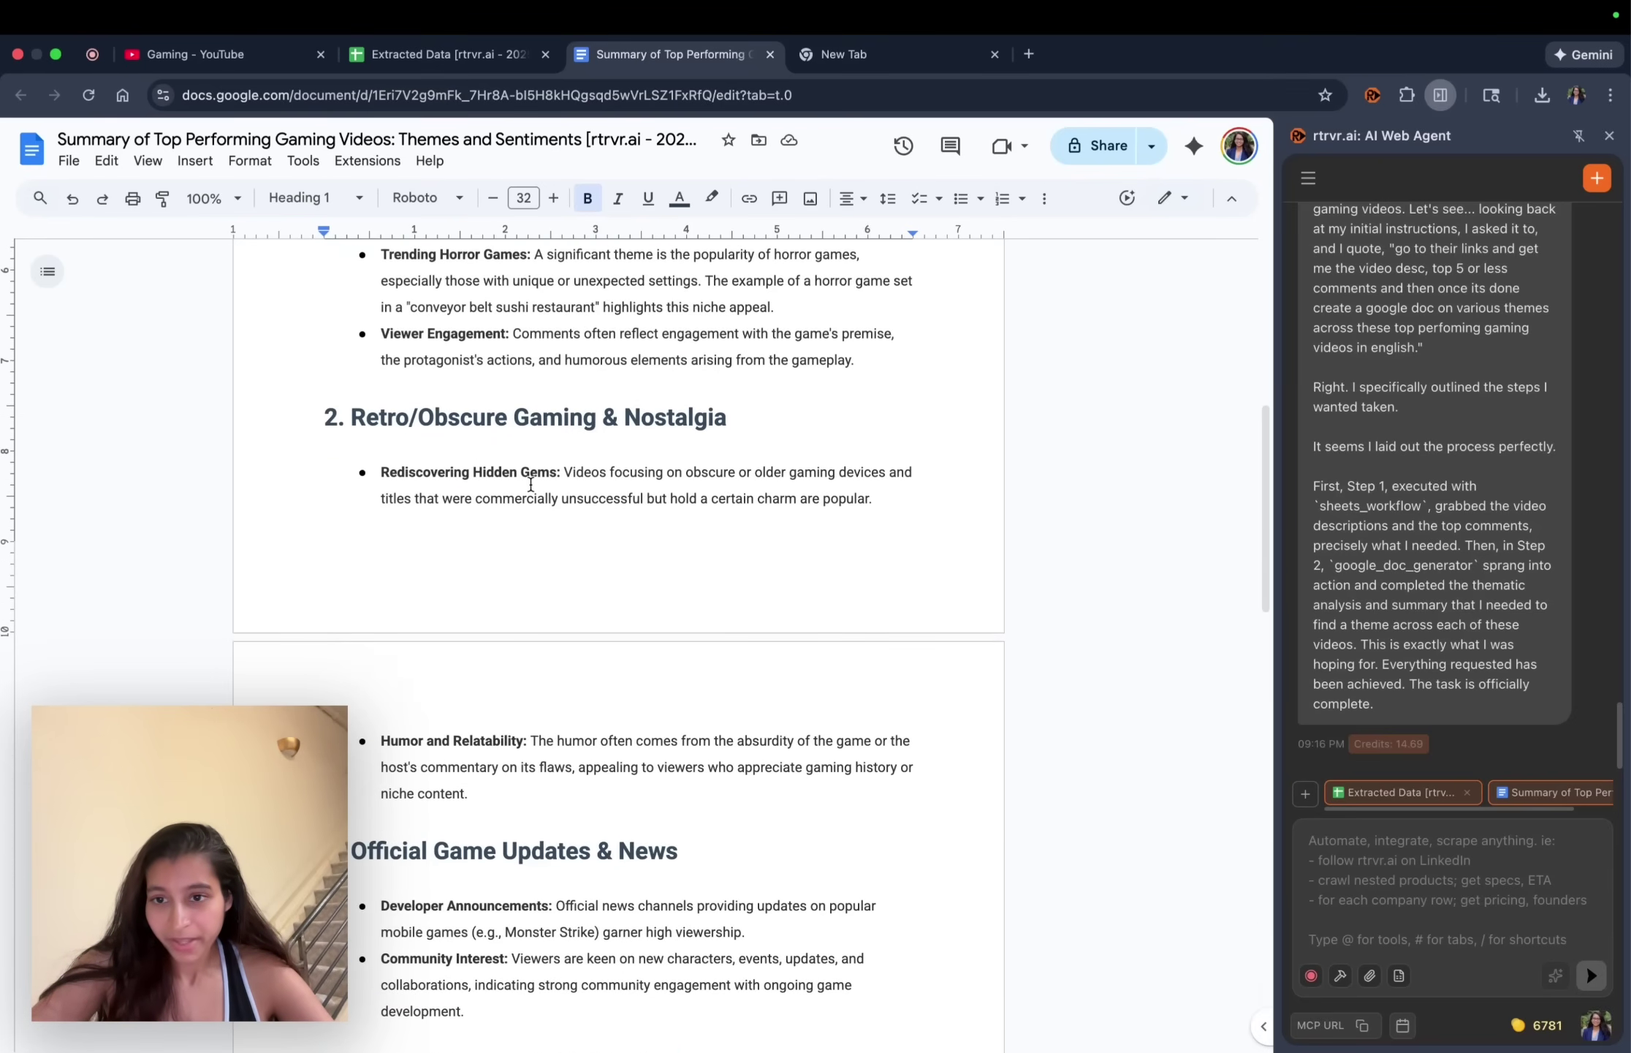
scroll(529, 681, "down", 7)
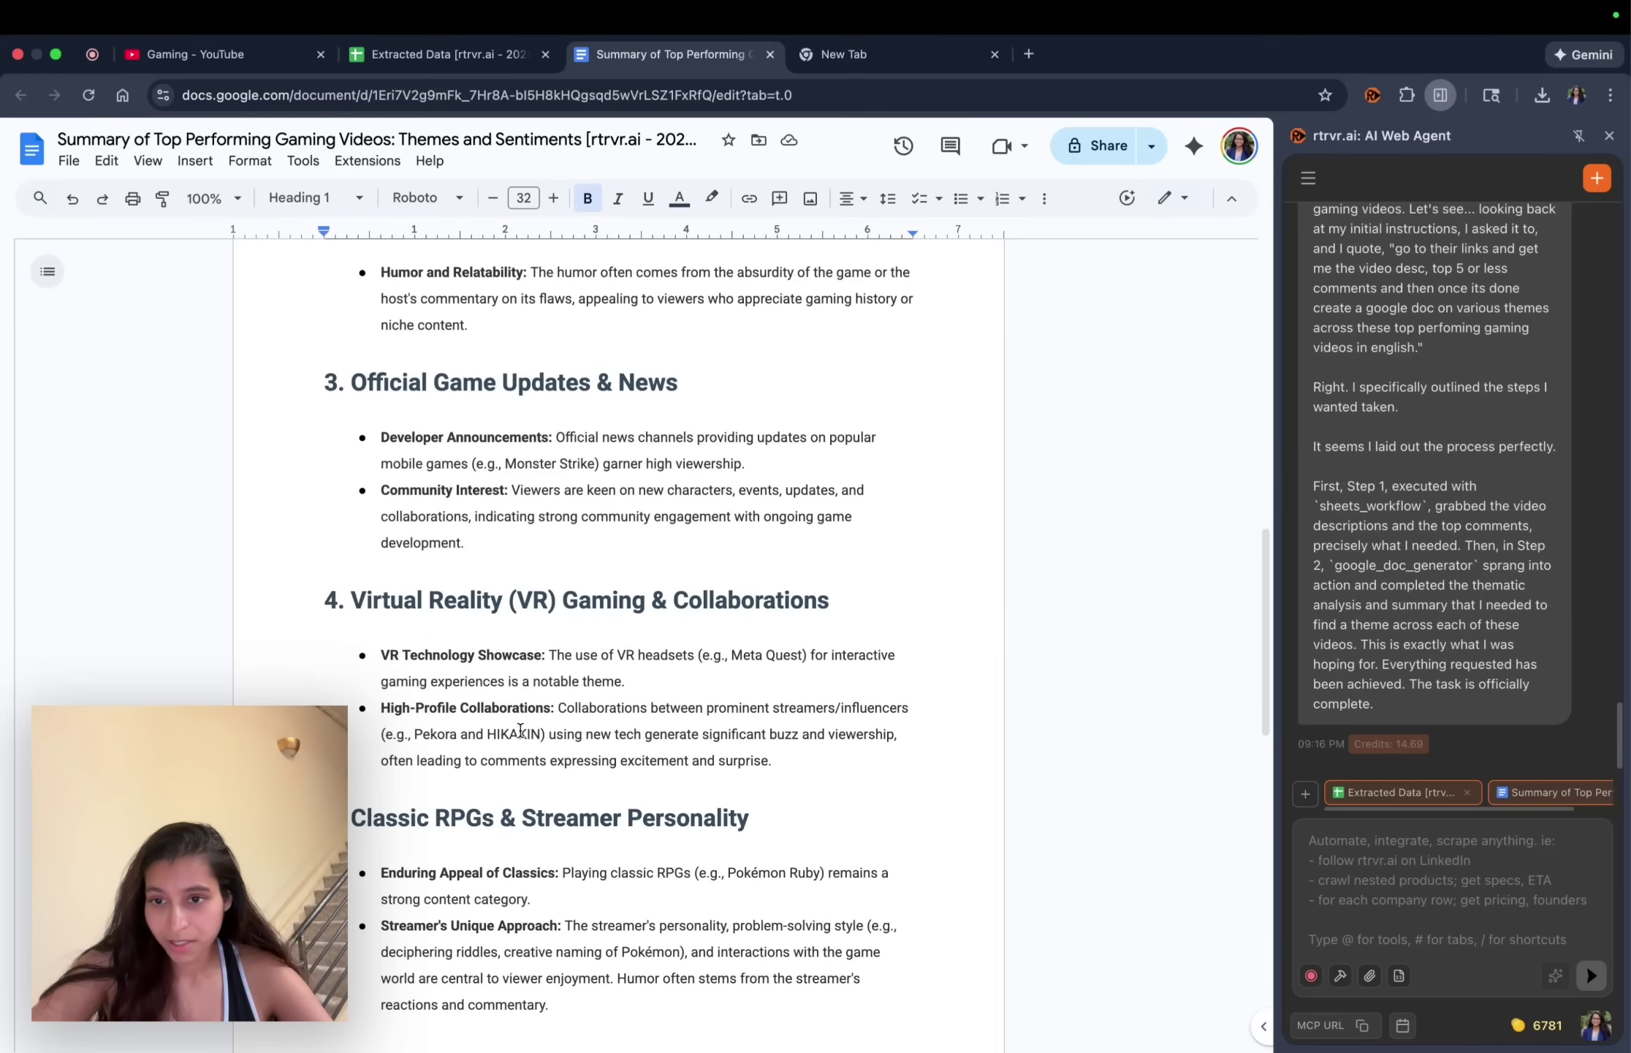
scroll(520, 731, "down", 3)
scroll(520, 777, "down", 1)
scroll(519, 783, "down", 1)
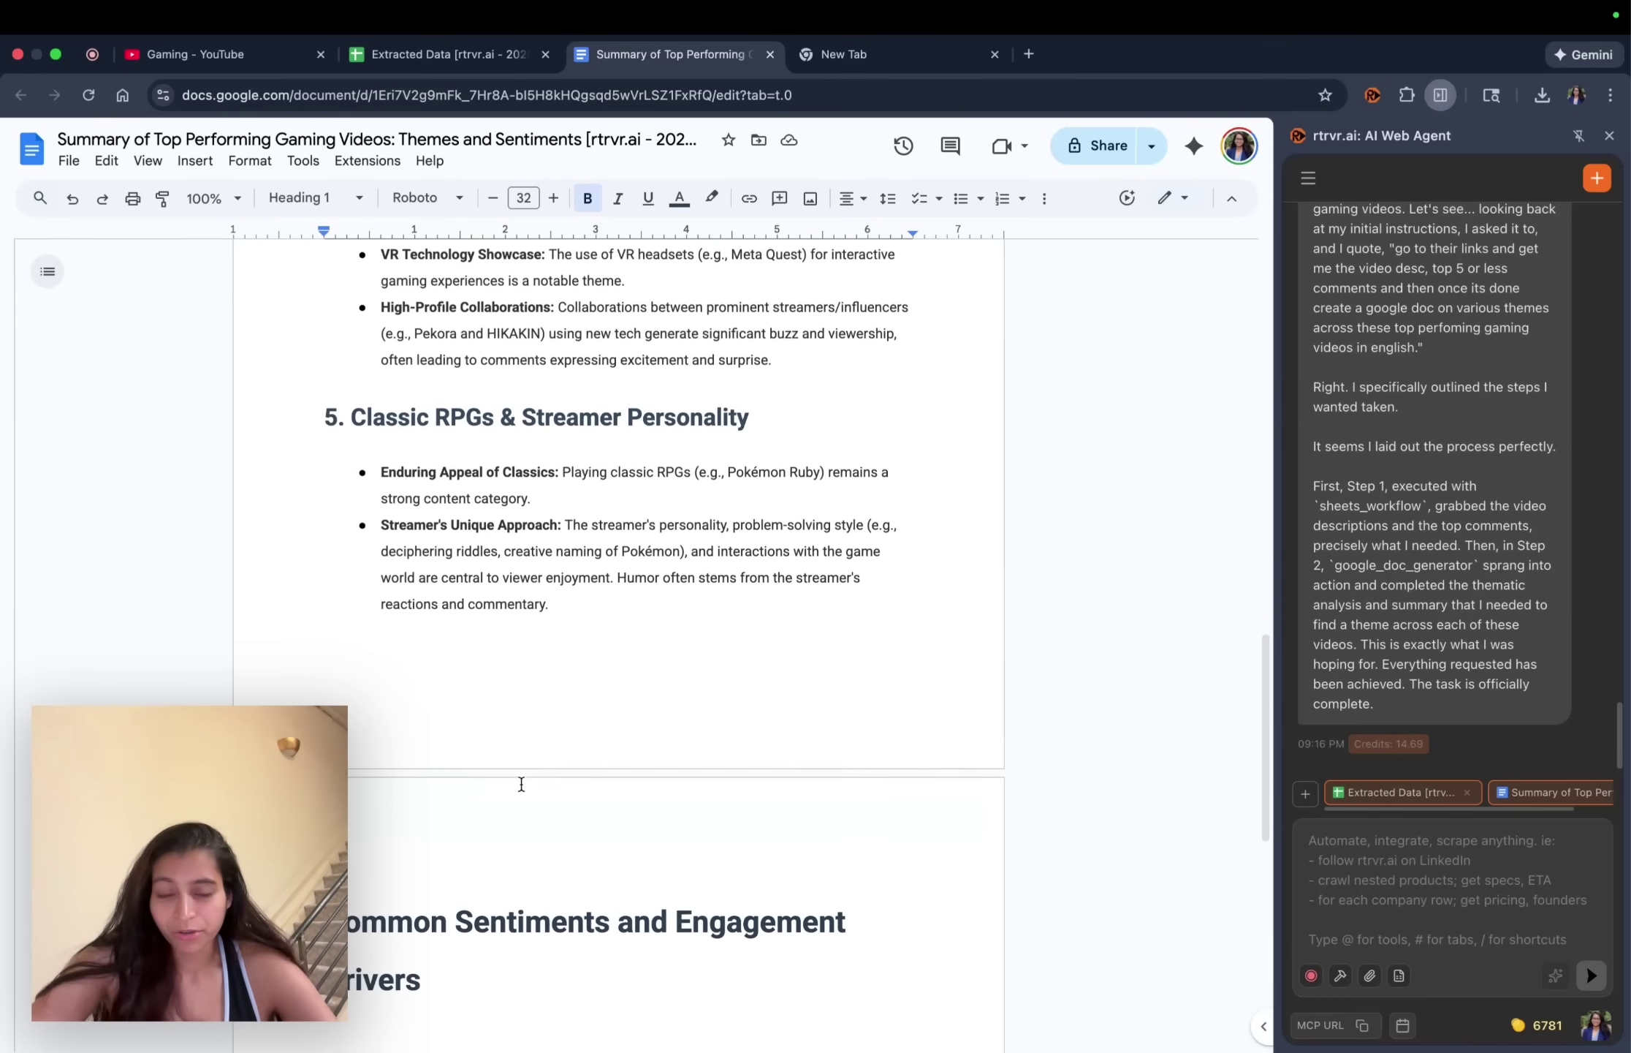
scroll(516, 790, "down", 1)
scroll(516, 808, "down", 1)
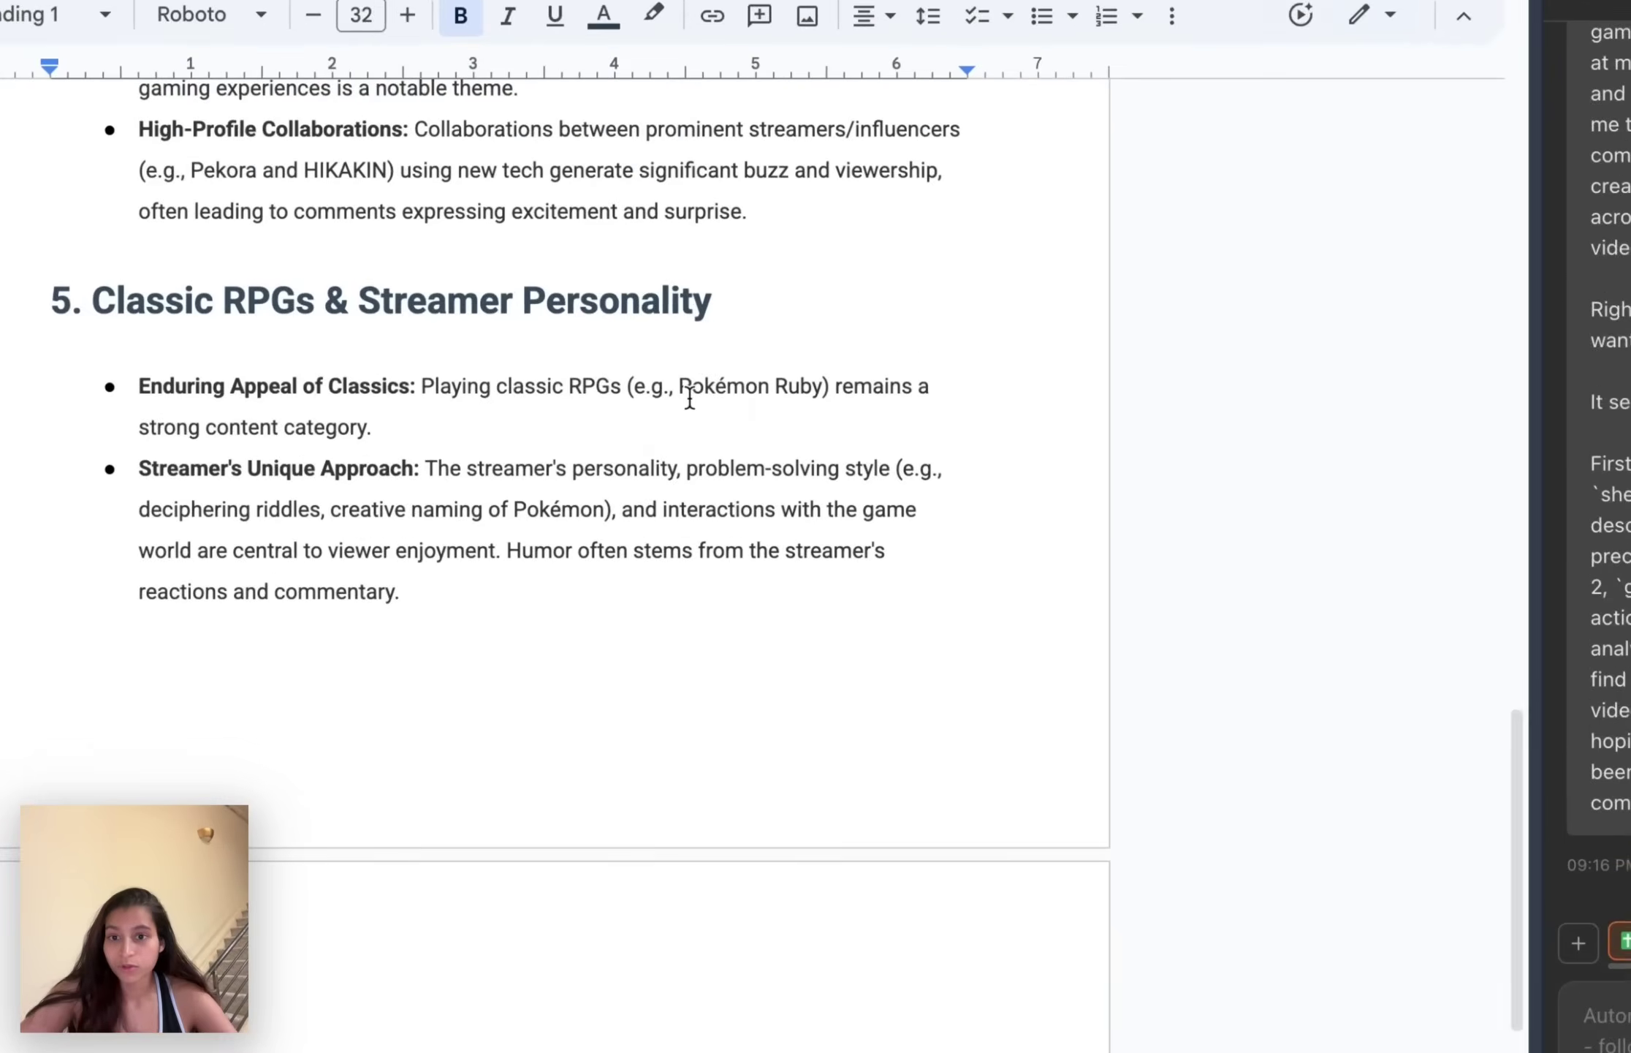
left_click_drag(728, 435, 823, 437)
scroll(788, 634, "down", 5)
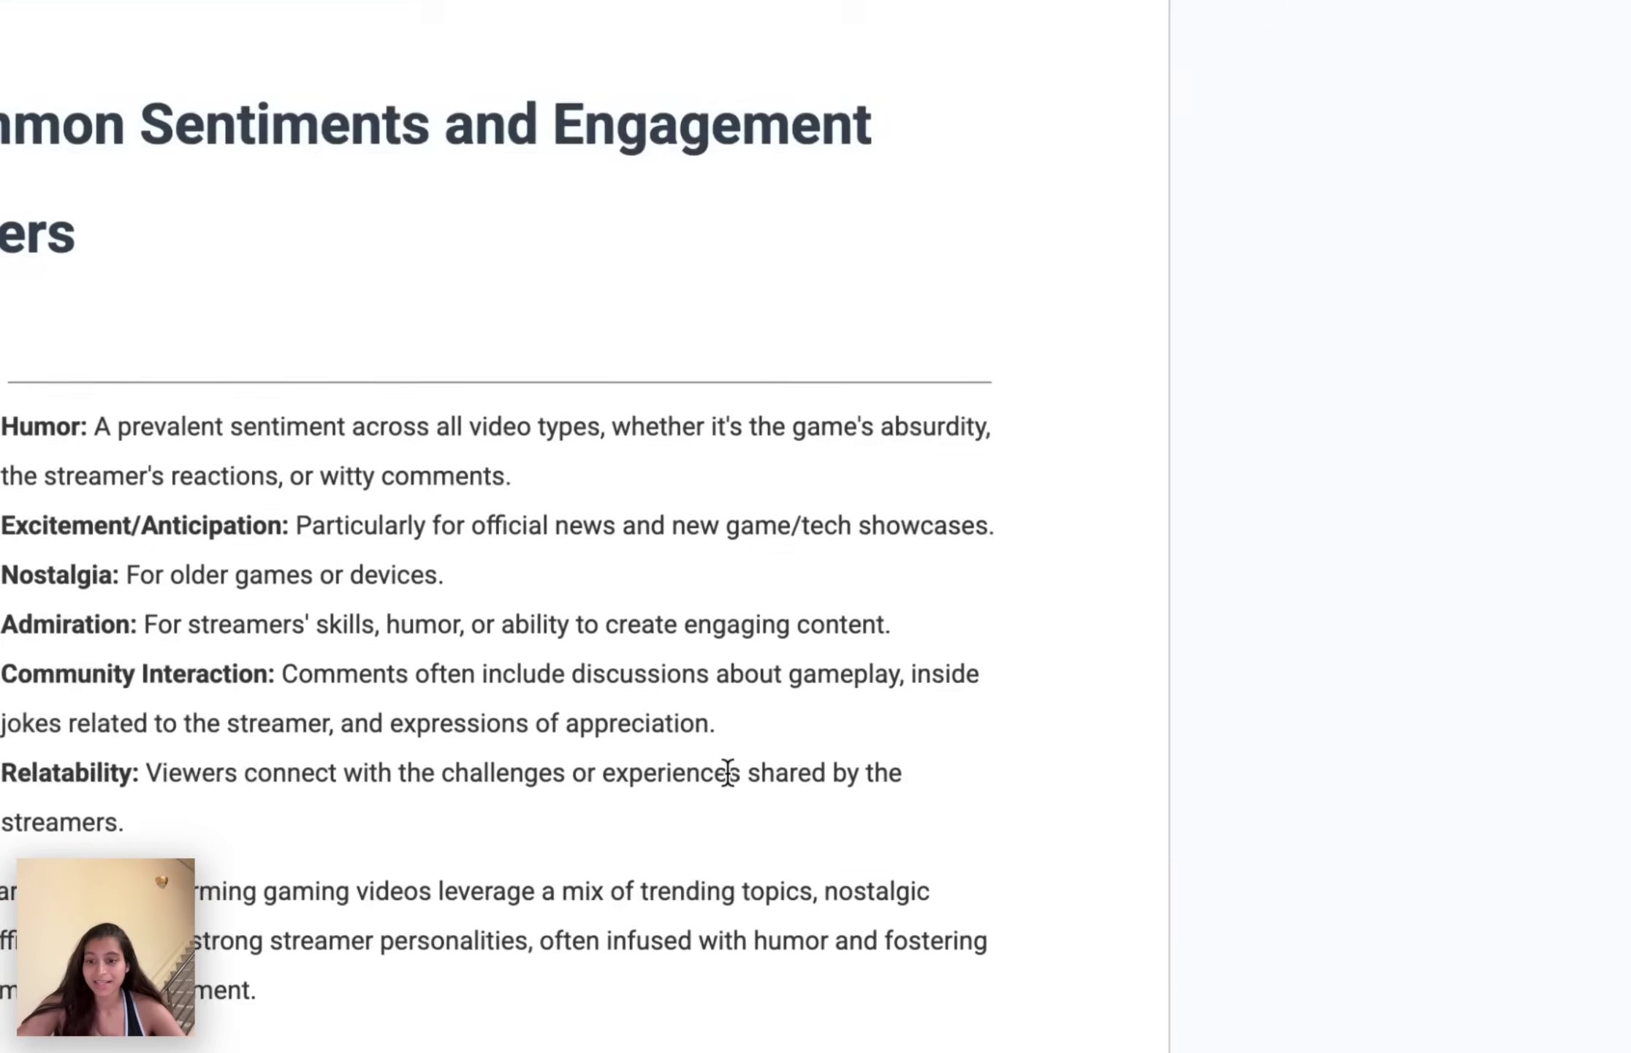
scroll(728, 773, "down", 2)
left_click(692, 826)
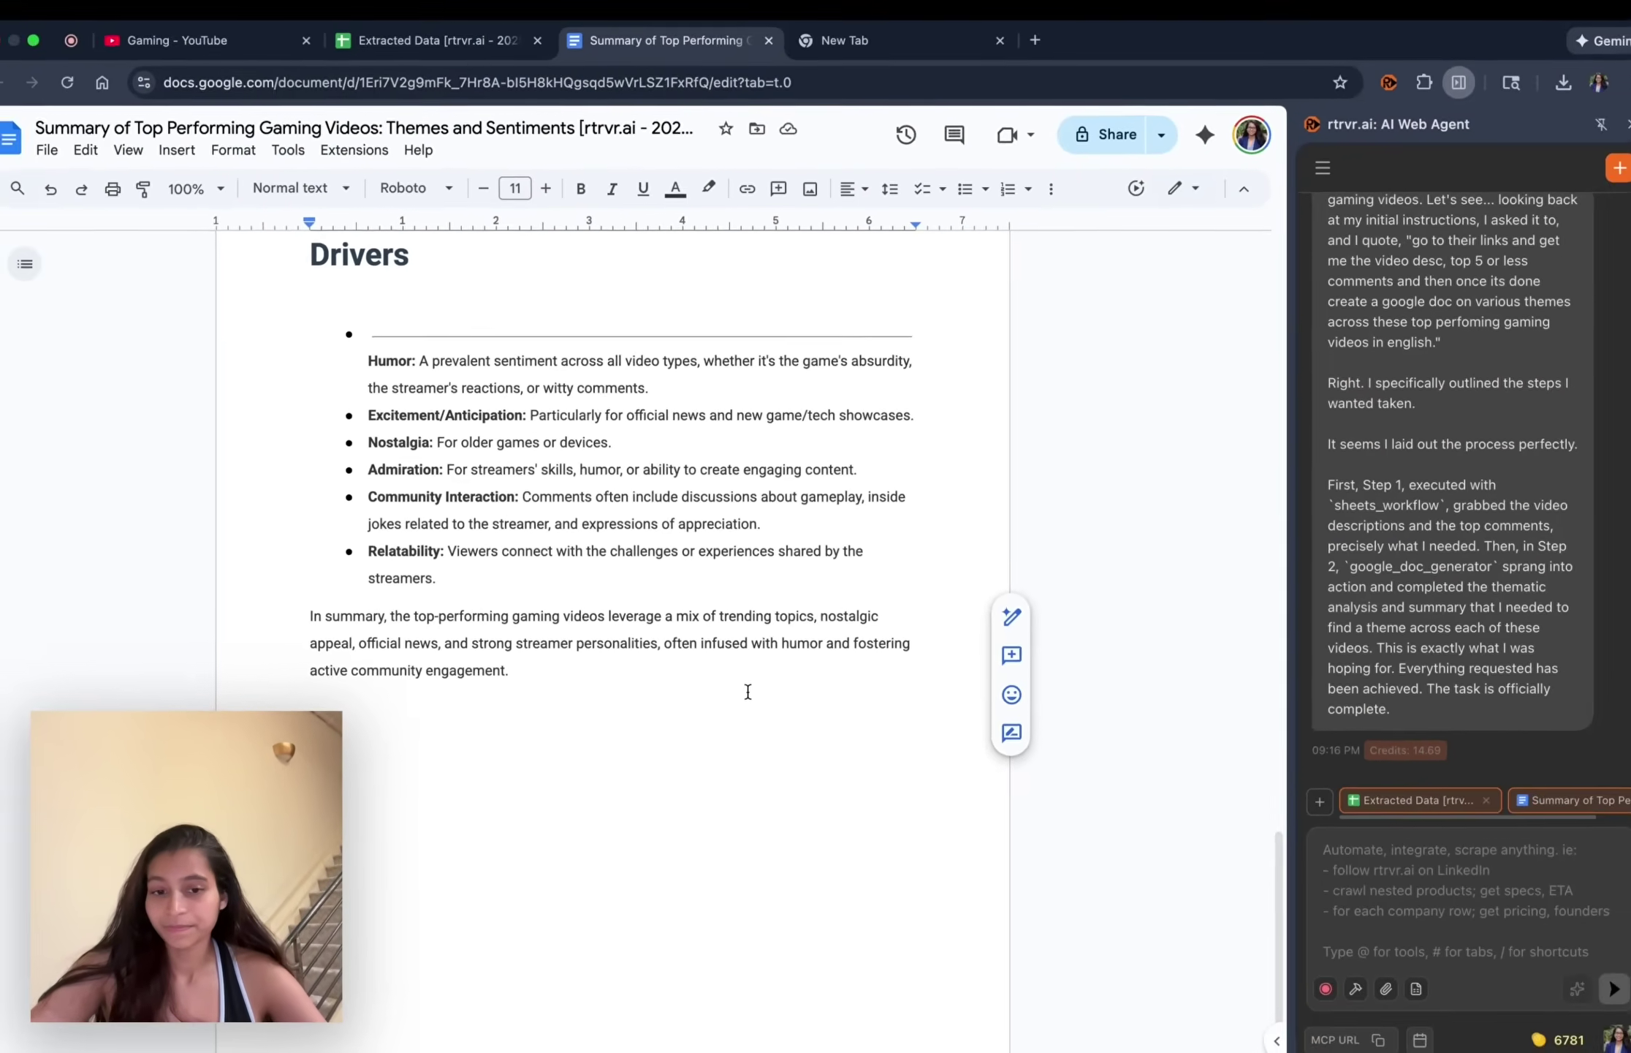